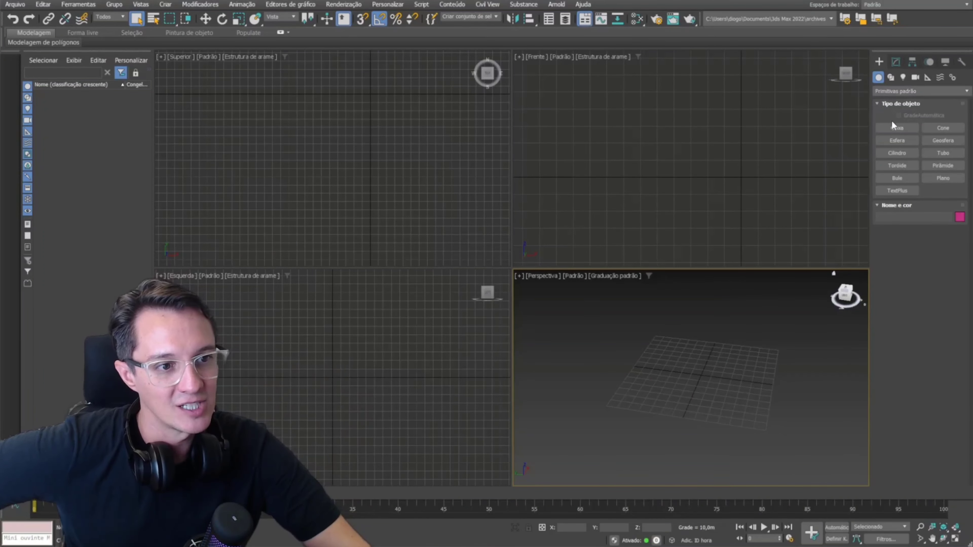
# Step: Create five spheres, Esfera001–Esfera005, of varying sizes around the grid, the last with radius 40,191m
pyautogui.click(899, 140)
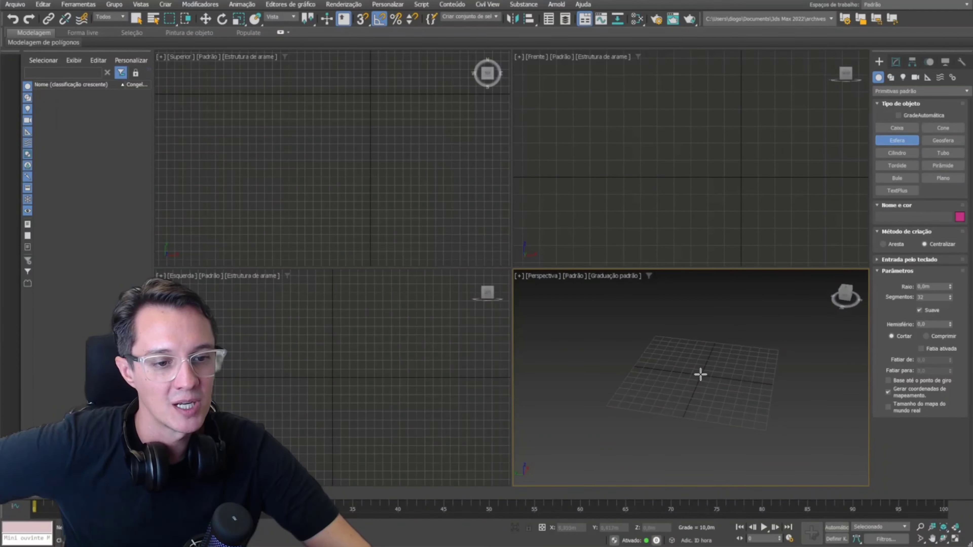
pyautogui.moveTo(700, 377); pyautogui.dragTo(688, 400)
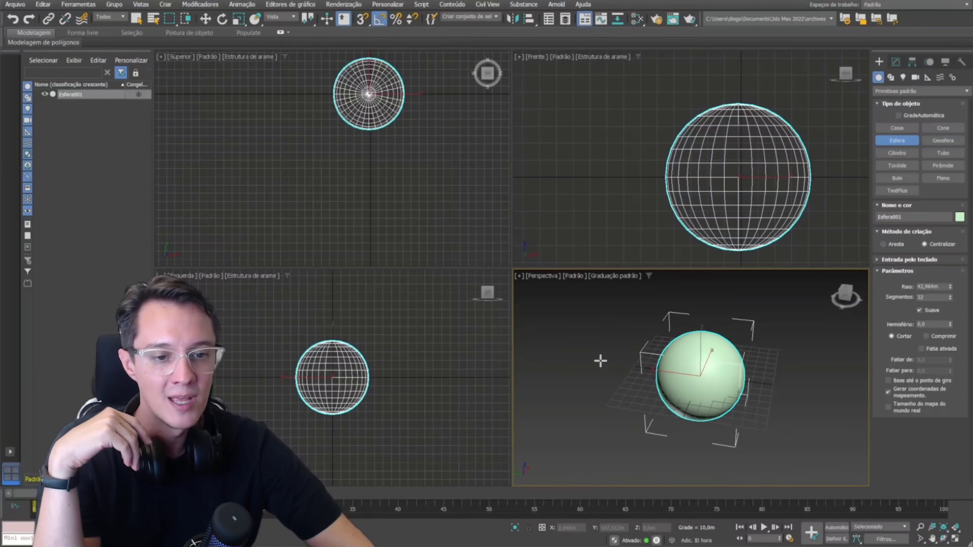
pyautogui.moveTo(600, 361); pyautogui.dragTo(611, 380)
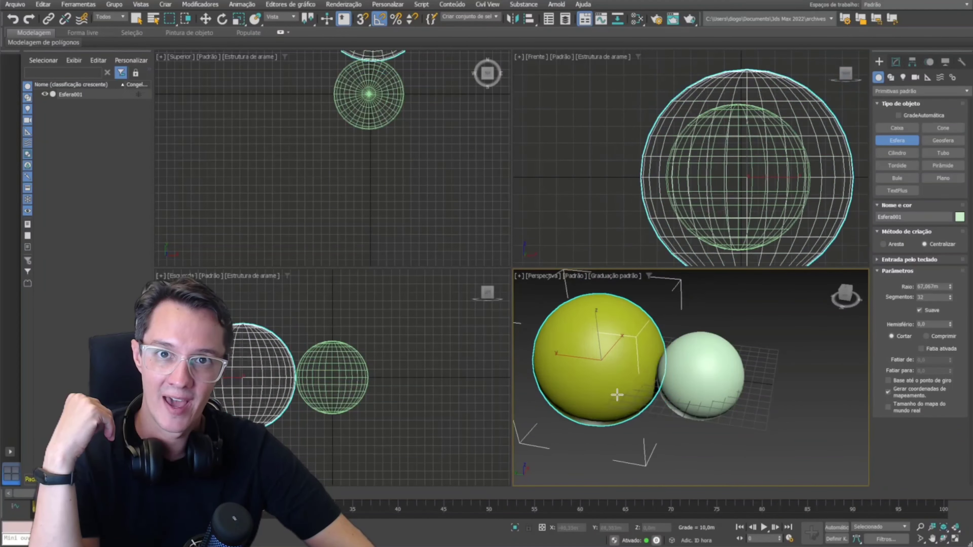
pyautogui.moveTo(610, 381); pyautogui.dragTo(609, 380)
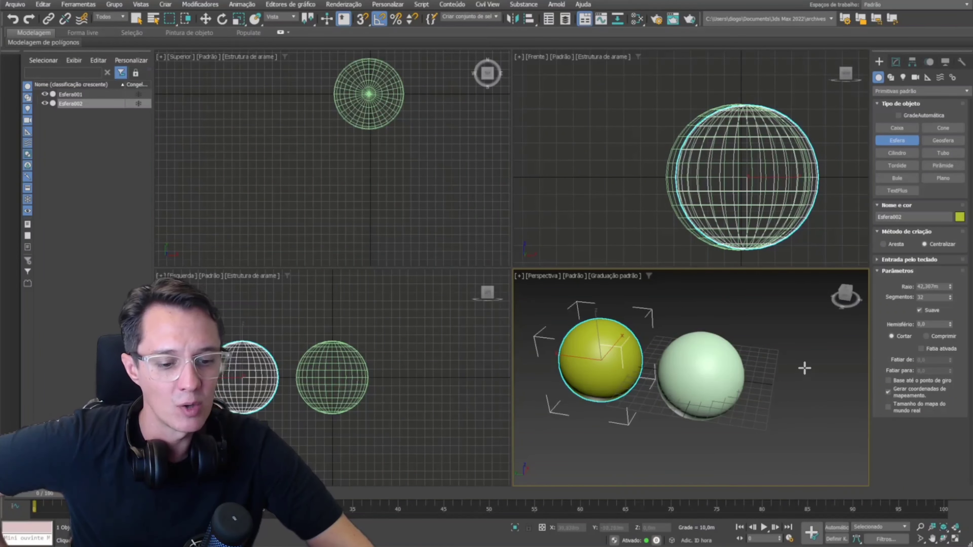
pyautogui.moveTo(807, 347); pyautogui.dragTo(807, 360)
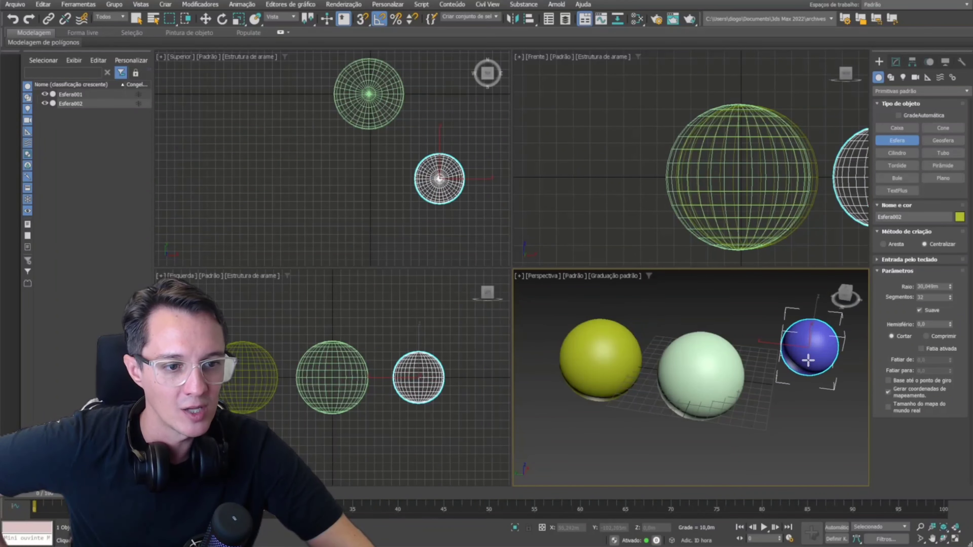
pyautogui.moveTo(778, 428); pyautogui.dragTo(776, 440)
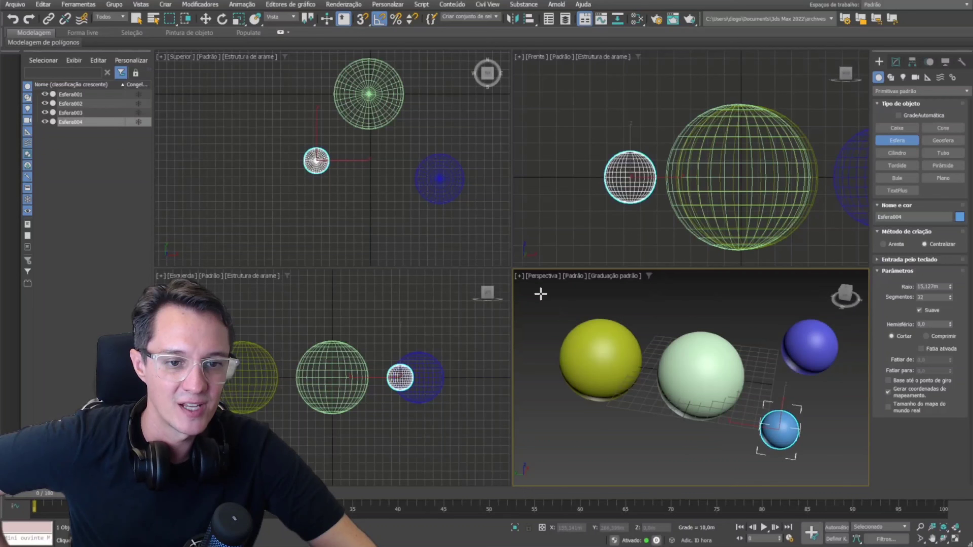
pyautogui.moveTo(540, 294); pyautogui.dragTo(555, 302)
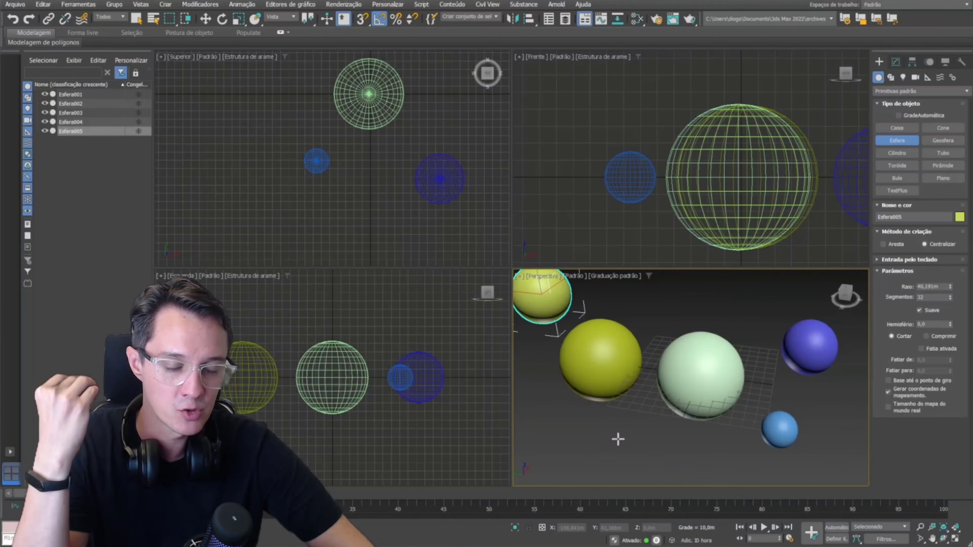
# Step: Delete the yellow, blue, purple and second yellow spheres, keeping only pale green Esfera001
pyautogui.rightClick(617, 439)
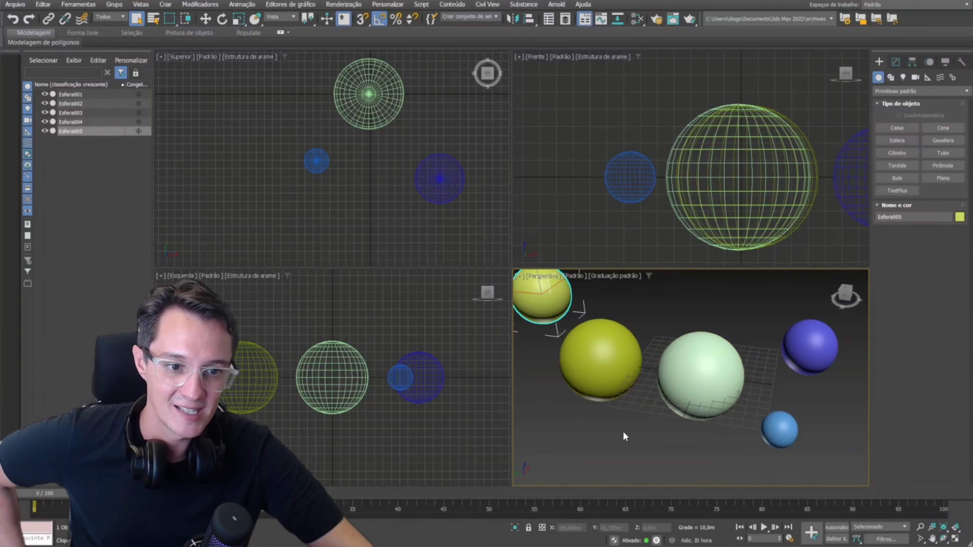
pyautogui.press('Delete')
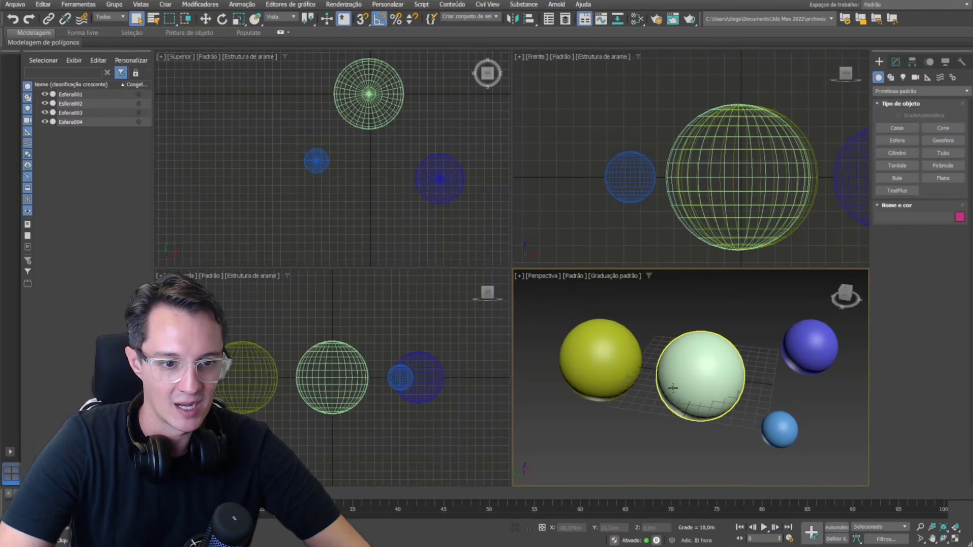
pyautogui.click(773, 431)
pyautogui.press('Delete')
pyautogui.click(812, 357)
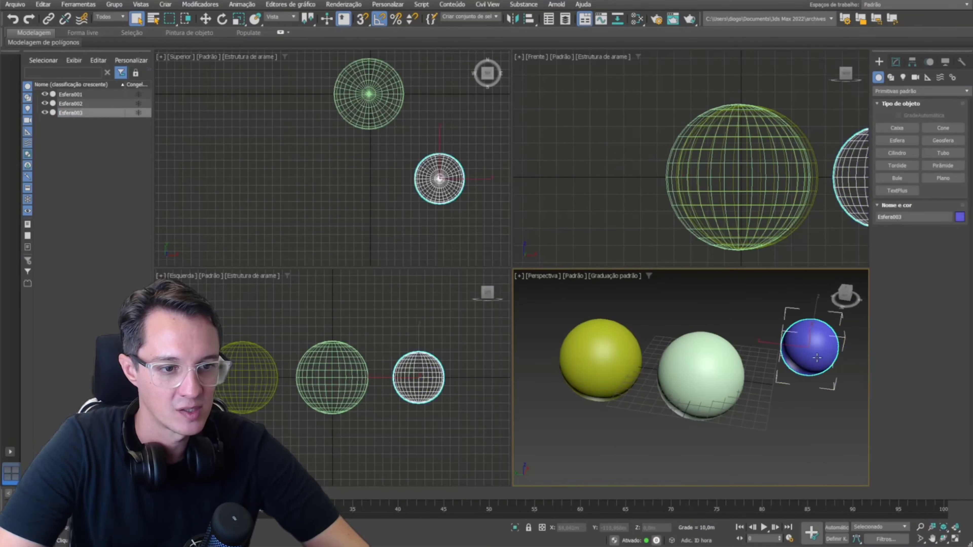
pyautogui.press('Delete')
pyautogui.click(613, 357)
pyautogui.press('Delete')
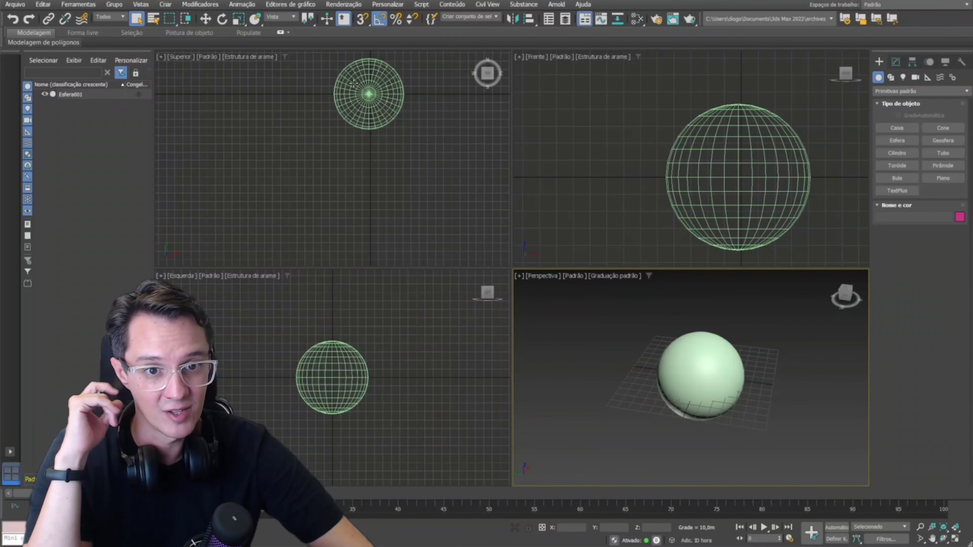
# Step: Zoom extents in all viewports, then zoom out so the green sphere sits centred with space around it
pyautogui.click(956, 527)
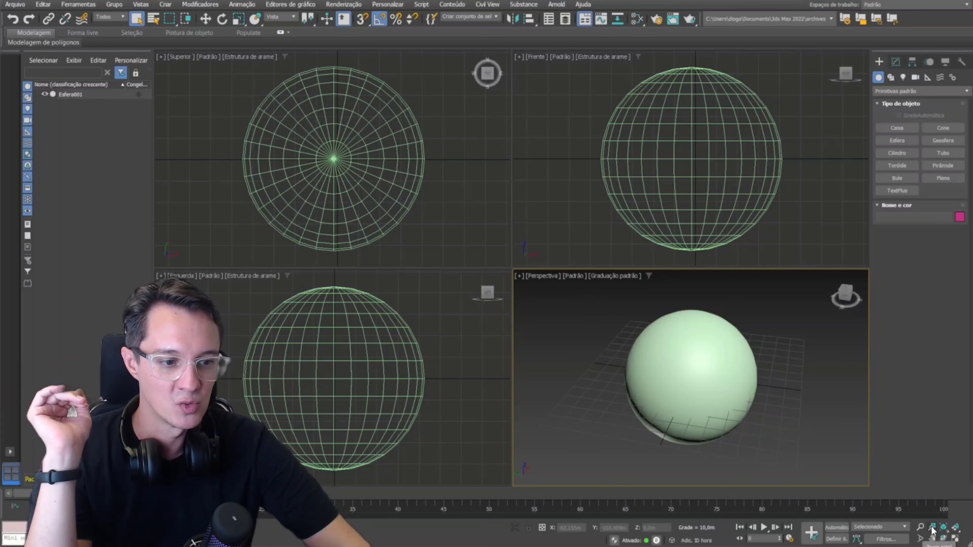
pyautogui.moveTo(692, 376); pyautogui.dragTo(689, 414)
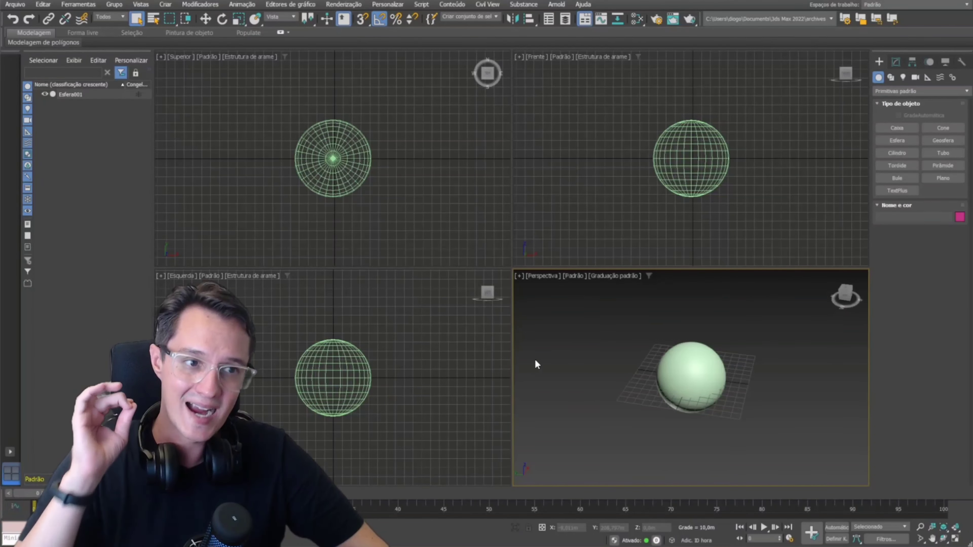
# Step: Create box Caixa001 beside the sphere, 68,625m by 82,101m and 66,615m high
pyautogui.click(900, 129)
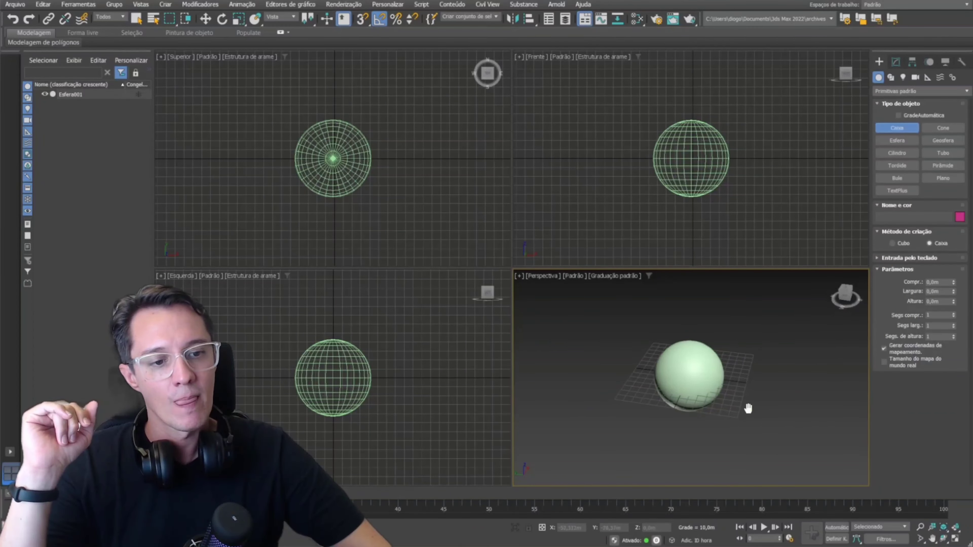
pyautogui.moveTo(747, 406); pyautogui.dragTo(699, 394, button='middle')
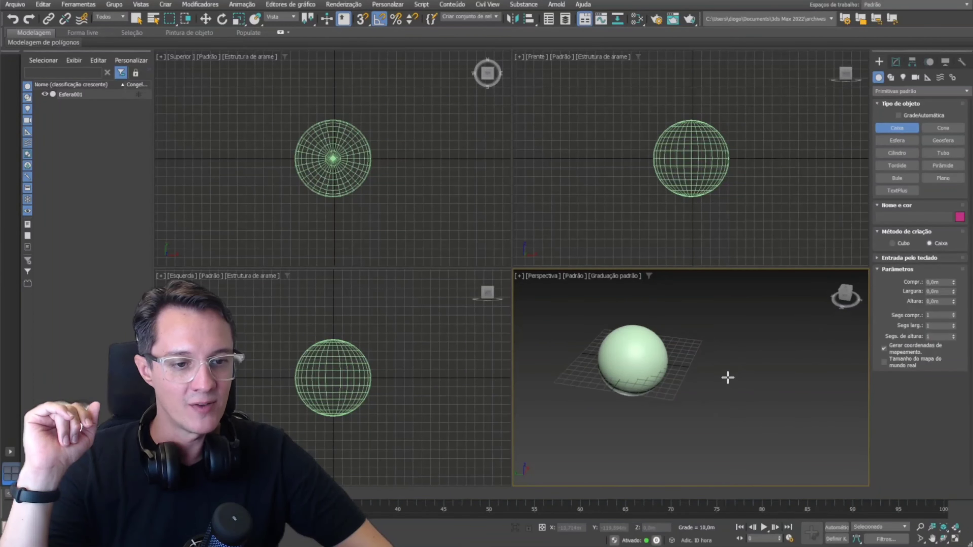
pyautogui.moveTo(744, 405)
pyautogui.mouseDown()
pyautogui.moveTo(783, 444)
pyautogui.moveTo(741, 387)
pyautogui.moveTo(771, 427)
pyautogui.moveTo(781, 481)
pyautogui.moveTo(746, 412)
pyautogui.moveTo(818, 445)
pyautogui.moveTo(749, 456)
pyautogui.moveTo(787, 406)
pyautogui.moveTo(808, 453)
pyautogui.moveTo(773, 463)
pyautogui.moveTo(785, 433)
pyautogui.moveTo(769, 406)
pyautogui.moveTo(733, 456)
pyautogui.moveTo(716, 461)
pyautogui.moveTo(785, 428)
pyautogui.moveTo(776, 439)
pyautogui.mouseUp()
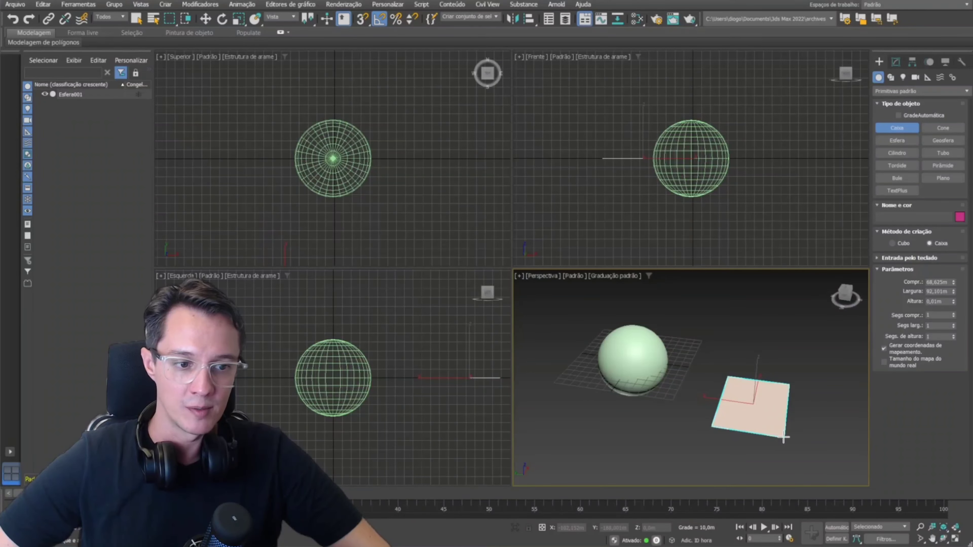
pyautogui.moveTo(783, 437); pyautogui.dragTo(784, 436)
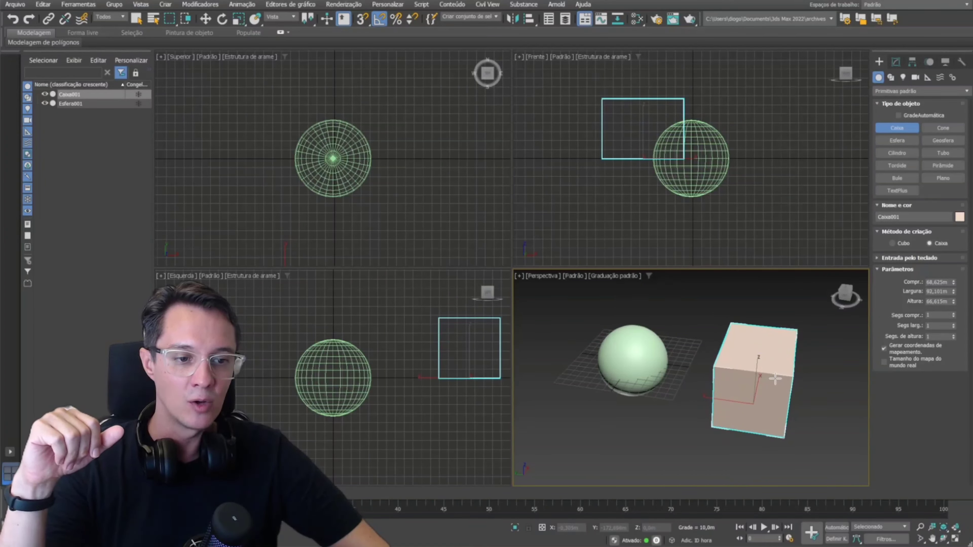
pyautogui.click(775, 378)
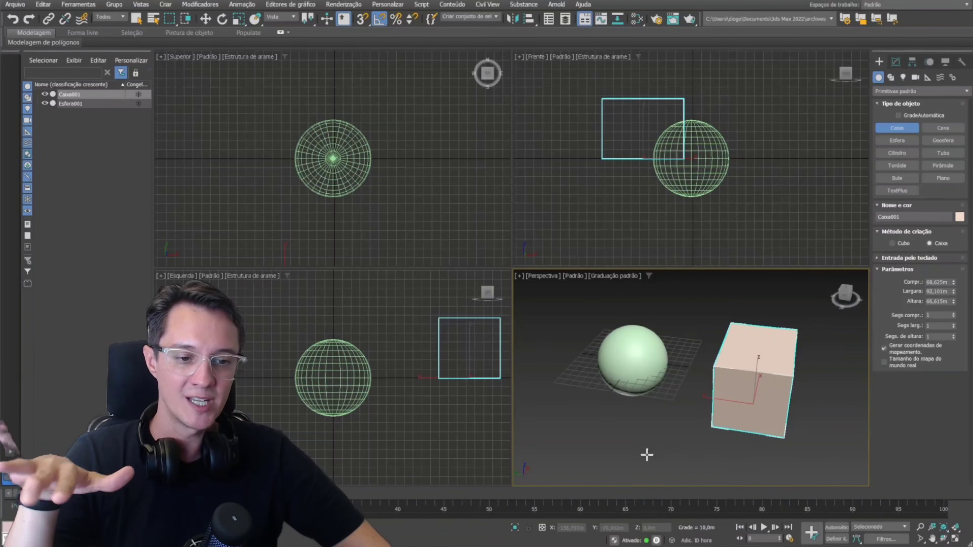
# Step: End box creation and pull the perspective view back to show the sphere and box
pyautogui.rightClick(638, 430)
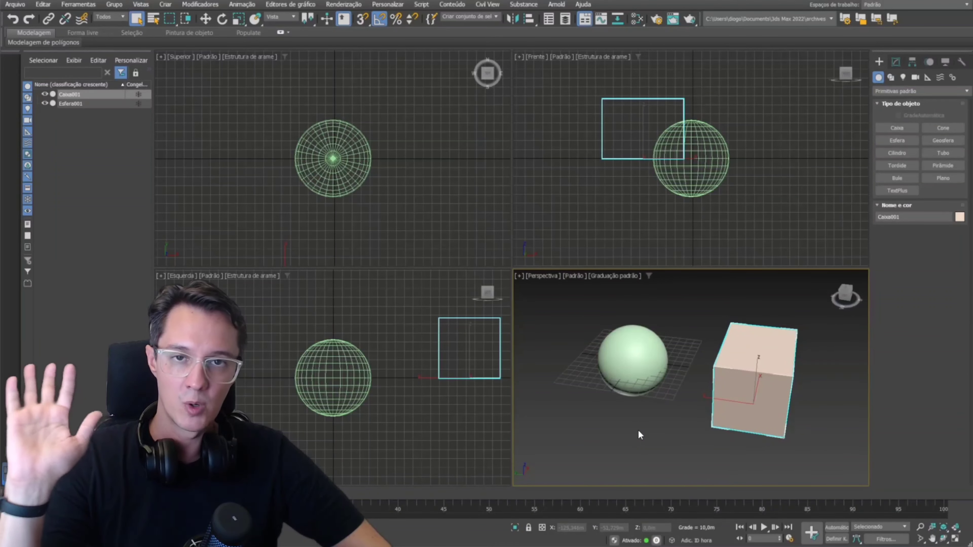
pyautogui.moveTo(681, 443); pyautogui.dragTo(649, 435, button='middle')
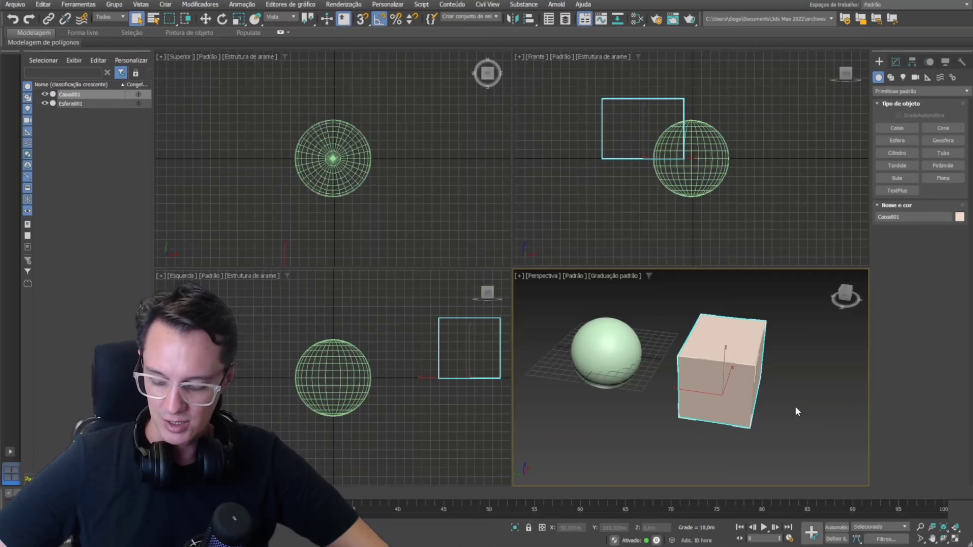
pyautogui.keyDown('alt'); pyautogui.moveTo(796, 411); pyautogui.dragTo(768, 407, button='middle'); pyautogui.keyUp('alt')
pyautogui.click(649, 348)
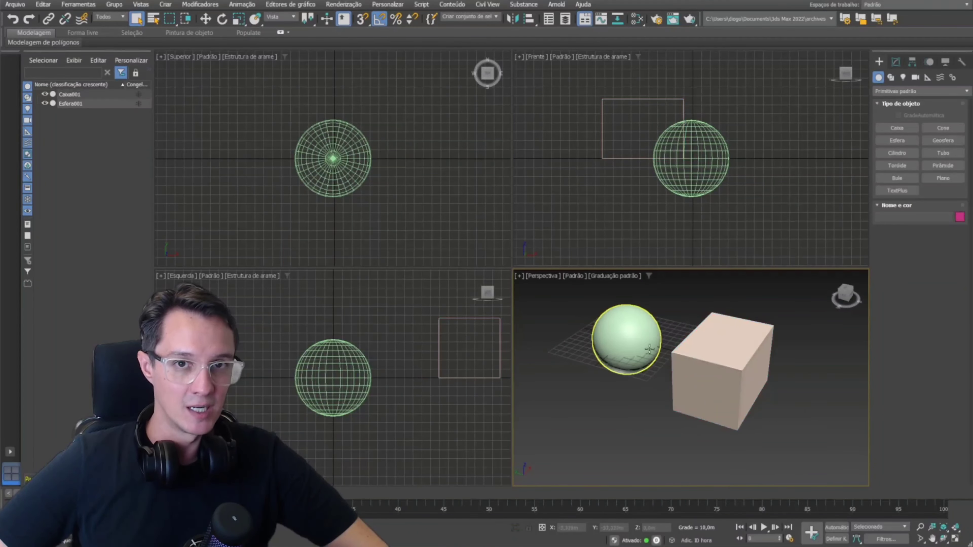
pyautogui.scroll(-2, 649, 348)
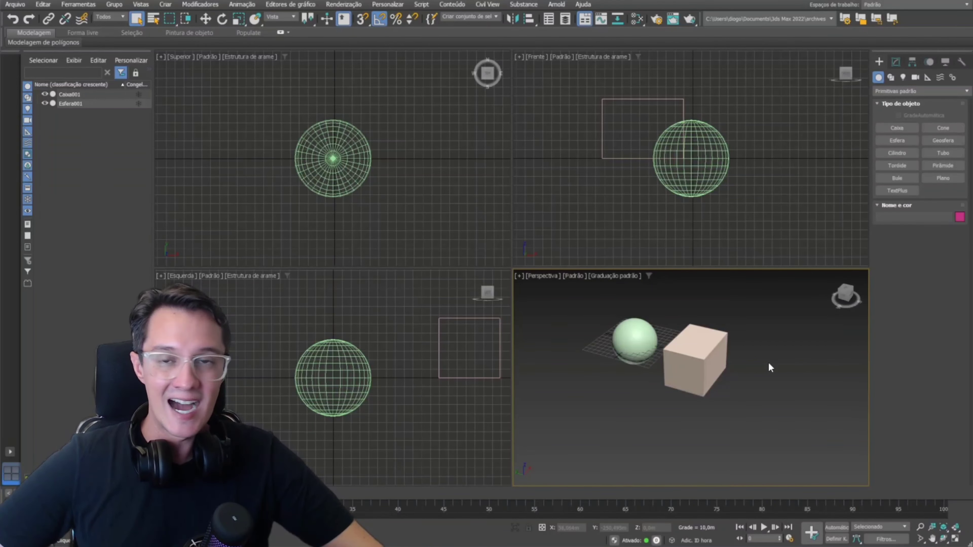
# Step: Create pointed cone Cone001 beside the box, radius 37,604m and height 88,757m
pyautogui.click(949, 127)
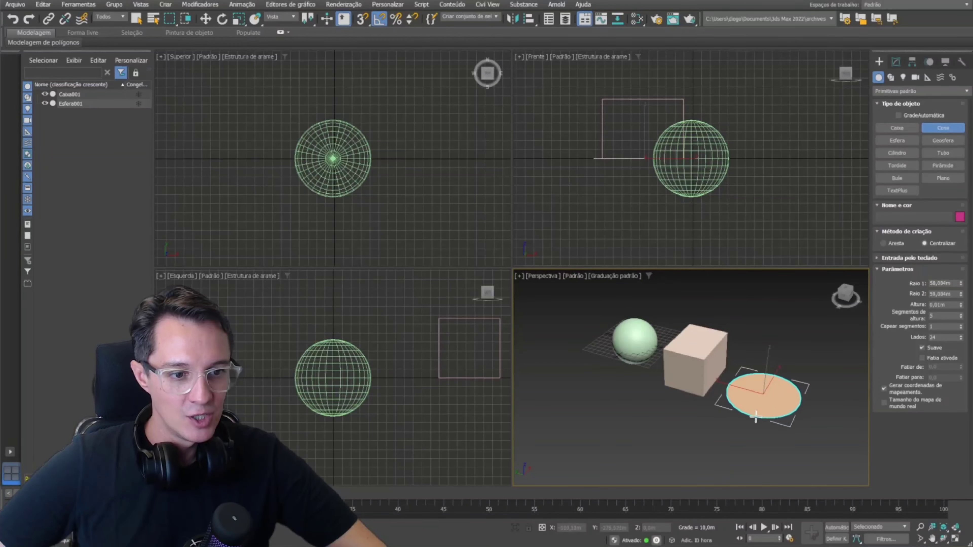
pyautogui.moveTo(755, 417)
pyautogui.mouseDown()
pyautogui.moveTo(762, 412)
pyautogui.moveTo(759, 429)
pyautogui.moveTo(763, 413)
pyautogui.mouseUp()
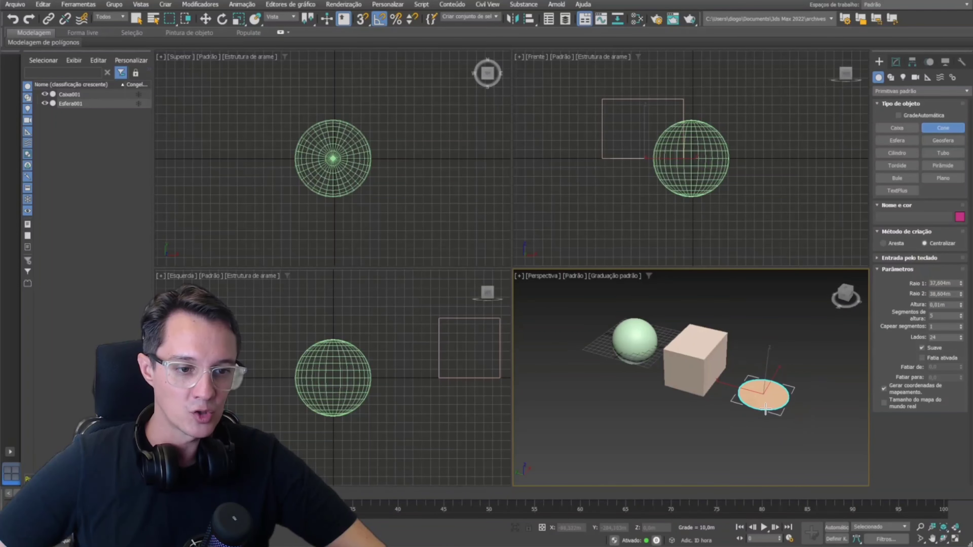
pyautogui.moveTo(764, 409); pyautogui.dragTo(765, 409)
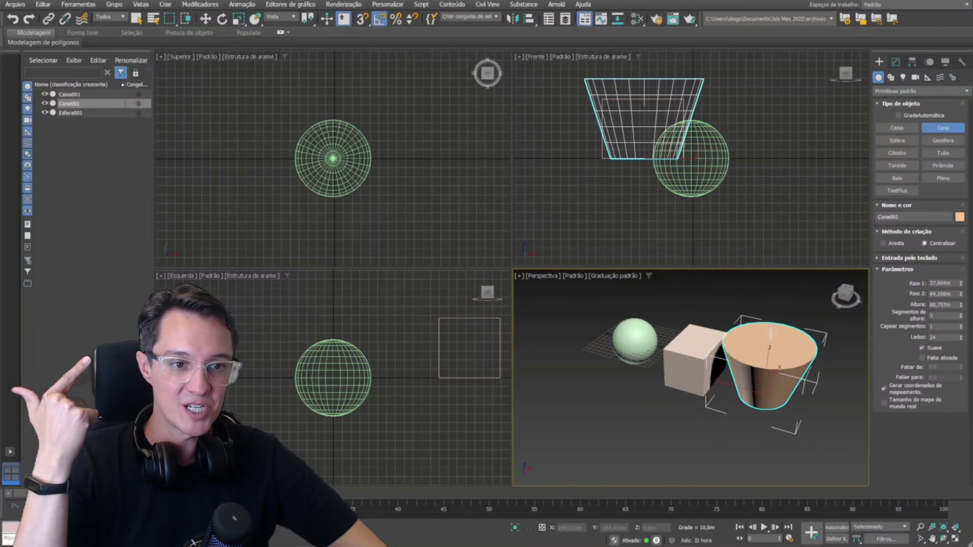
pyautogui.click(762, 411)
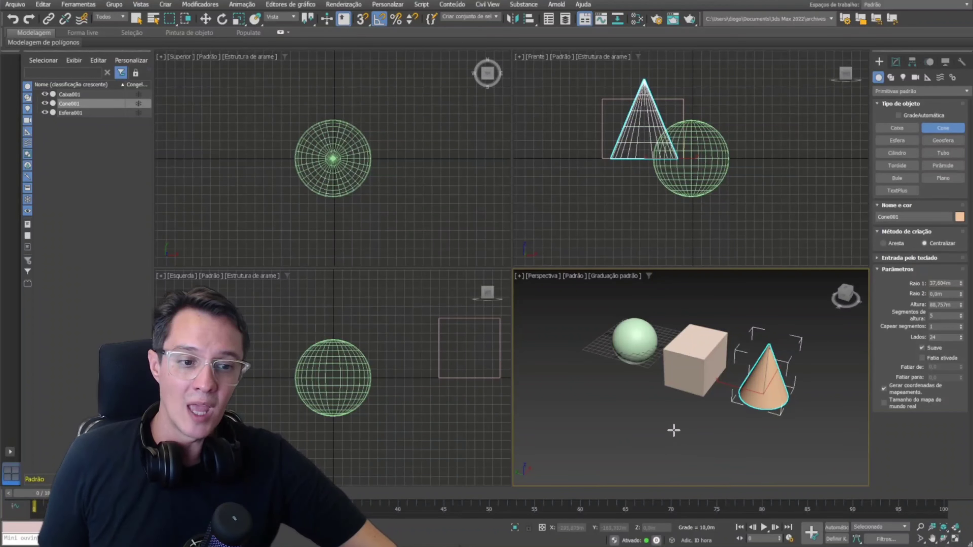
# Step: Add pink geosphere Geosfera001 to the front left of the green sphere
pyautogui.rightClick(689, 415)
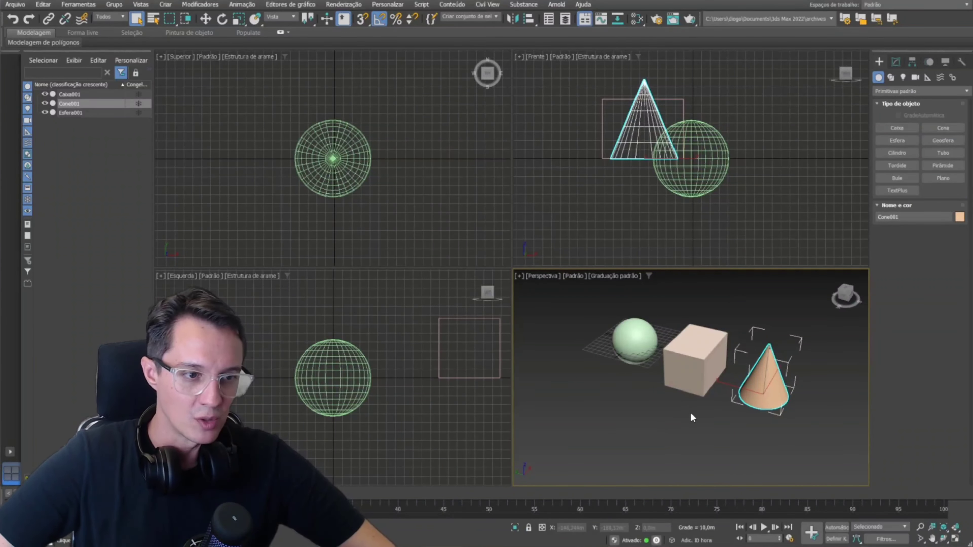
pyautogui.click(937, 140)
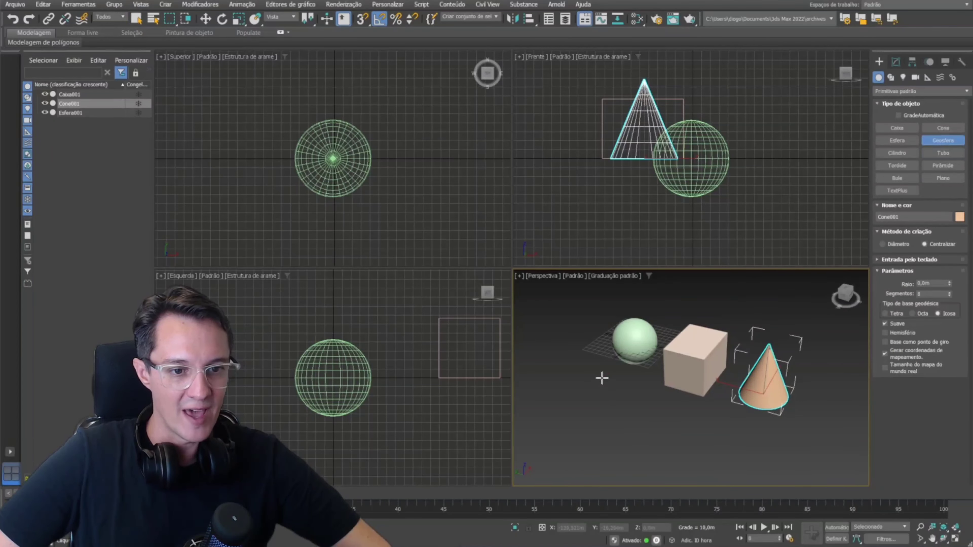
pyautogui.moveTo(602, 379); pyautogui.dragTo(599, 390)
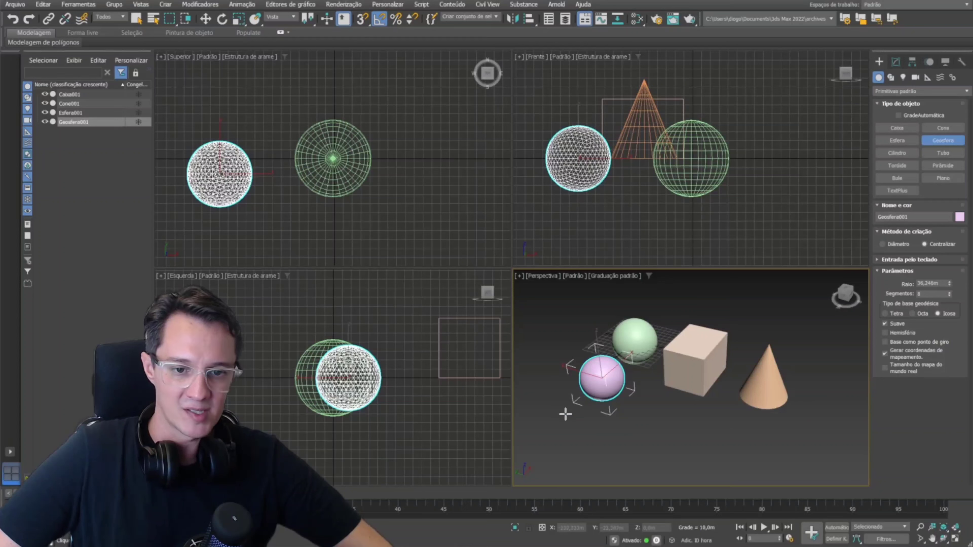
pyautogui.rightClick(560, 424)
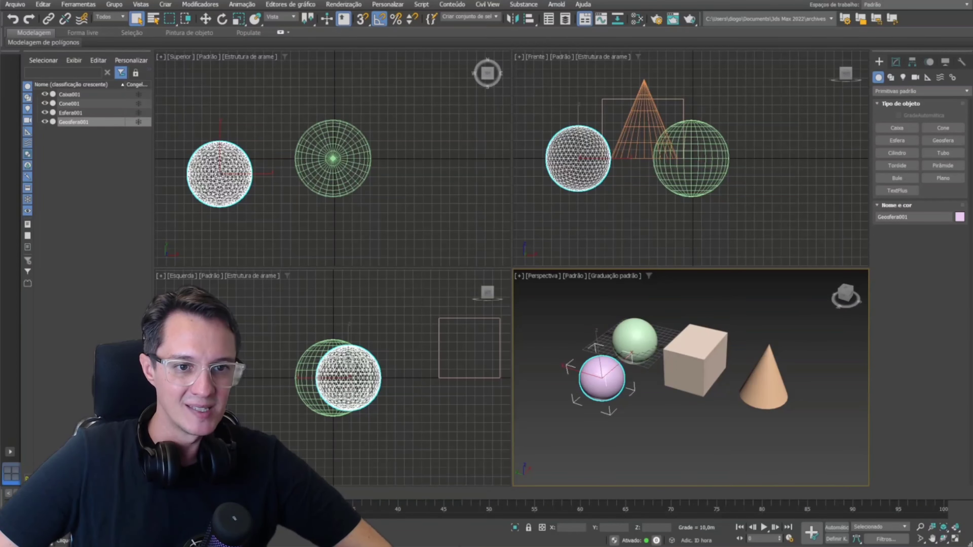
pyautogui.scroll(2, 554, 140)
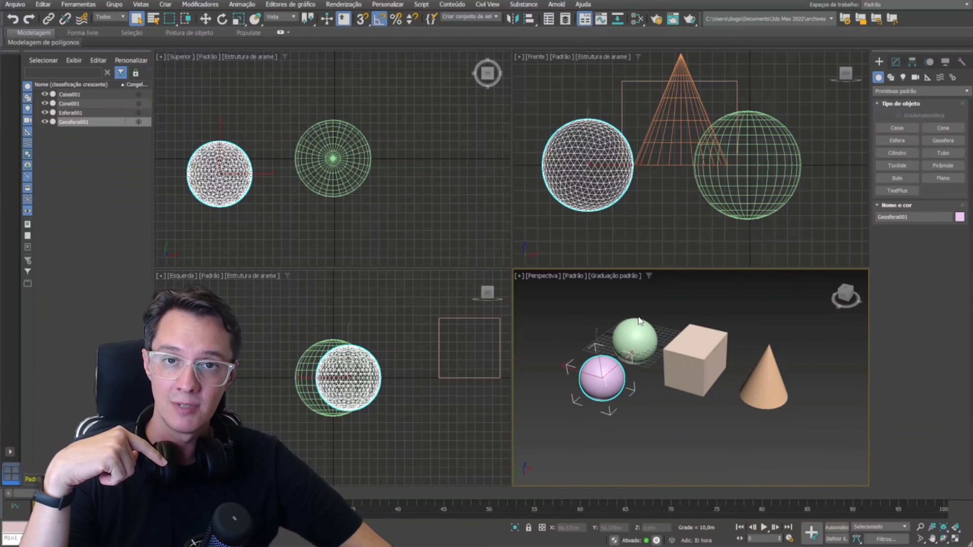
# Step: Zoom out the Top and Perspective viewports until all four primitives fit with room around them
pyautogui.scroll(-3, 614, 301)
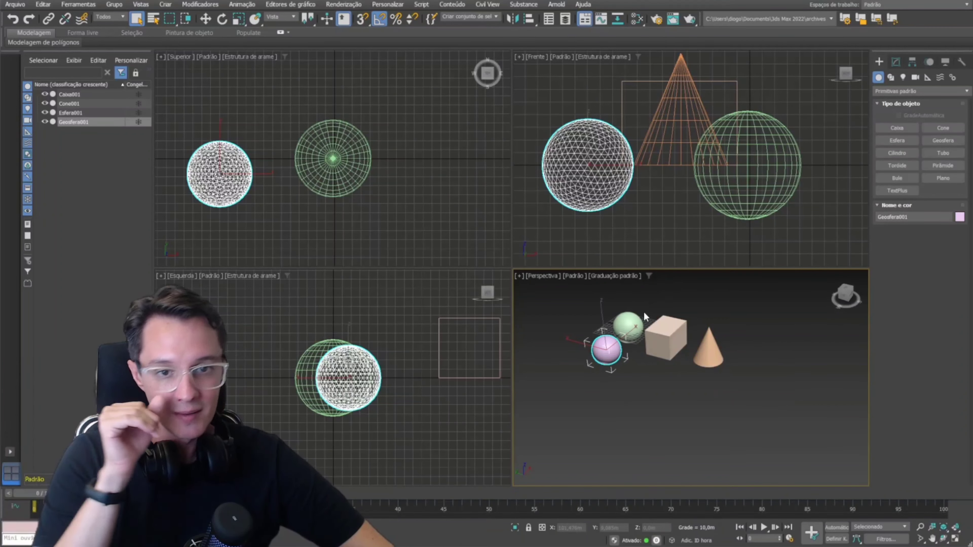
pyautogui.scroll(-2, 375, 139)
pyautogui.scroll(-2, 377, 141)
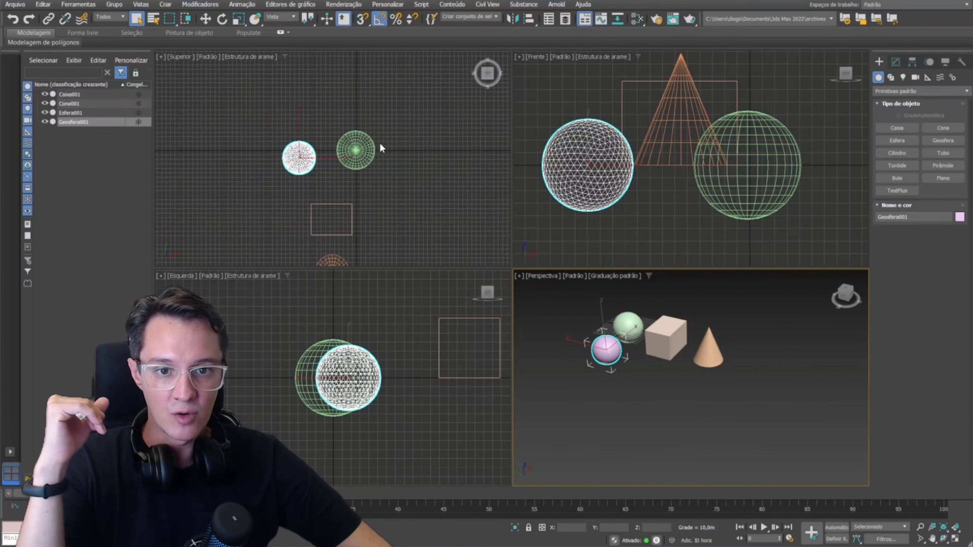
pyautogui.scroll(-2, 391, 133)
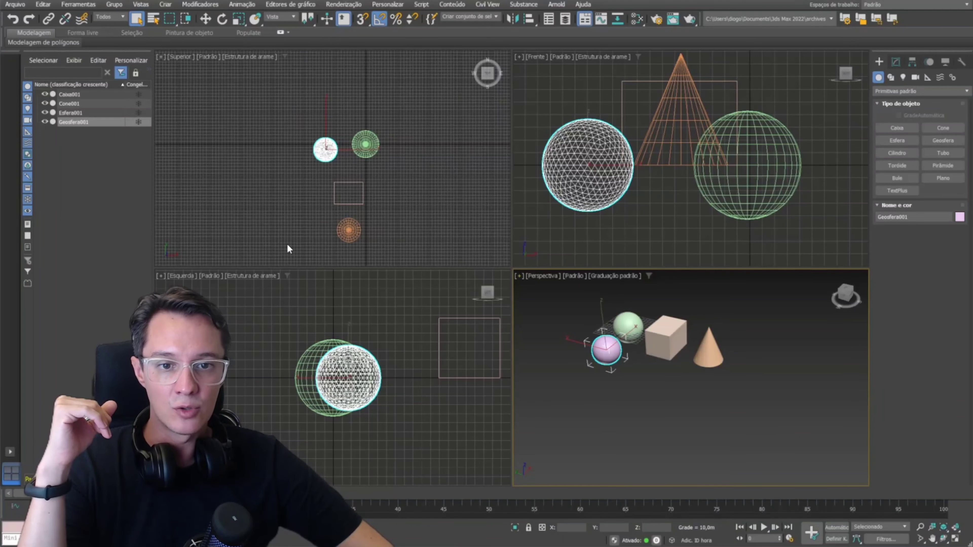
pyautogui.scroll(2, 287, 242)
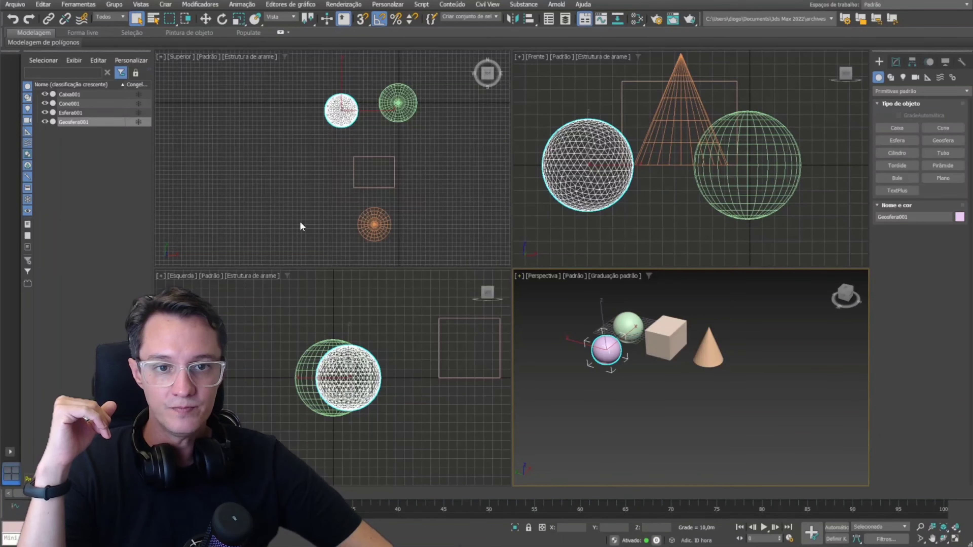
# Step: Create cylinder Cilindro001 in front, radius 38,443m and height 67,842m, then deselect it
pyautogui.click(900, 154)
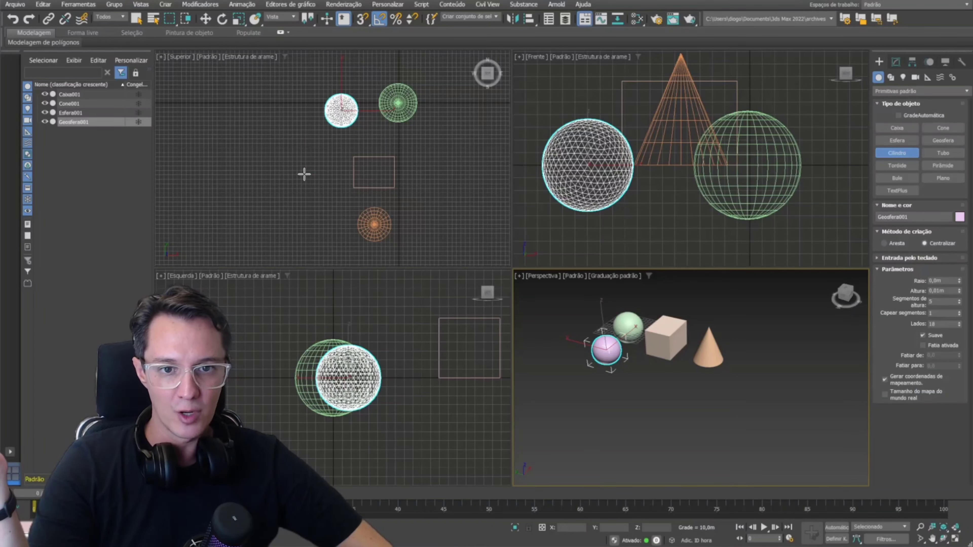
pyautogui.moveTo(304, 175)
pyautogui.mouseDown()
pyautogui.moveTo(342, 229)
pyautogui.moveTo(306, 173)
pyautogui.moveTo(323, 193)
pyautogui.moveTo(320, 178)
pyautogui.mouseUp()
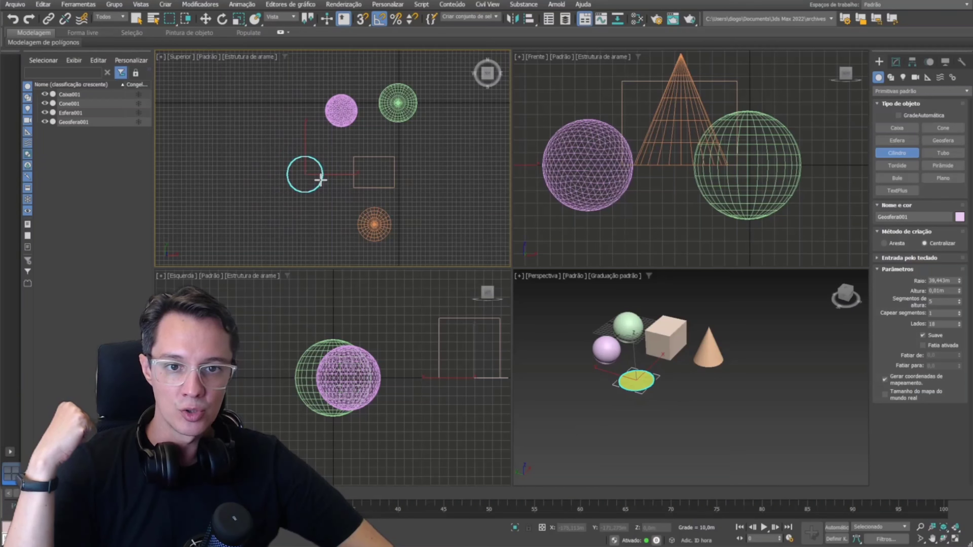
pyautogui.click(320, 179)
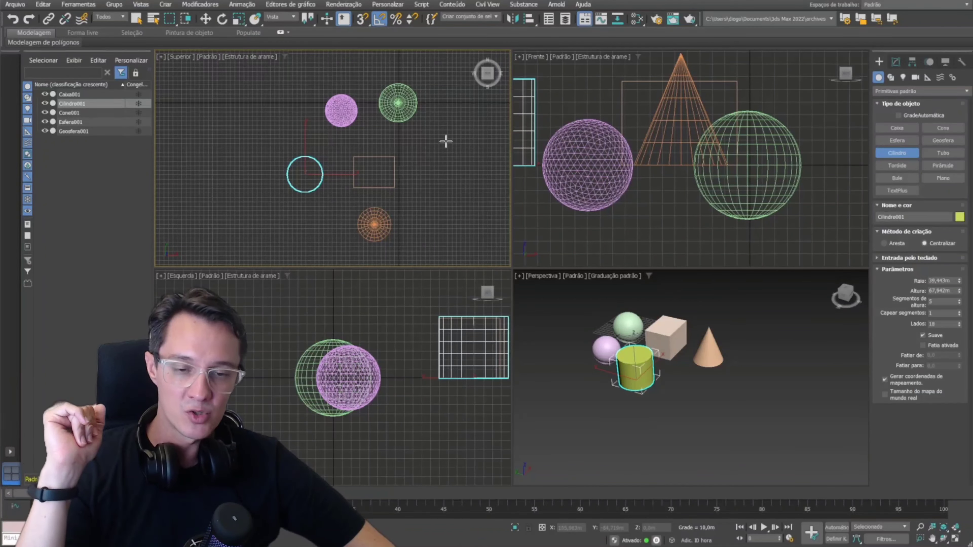
pyautogui.rightClick(459, 180)
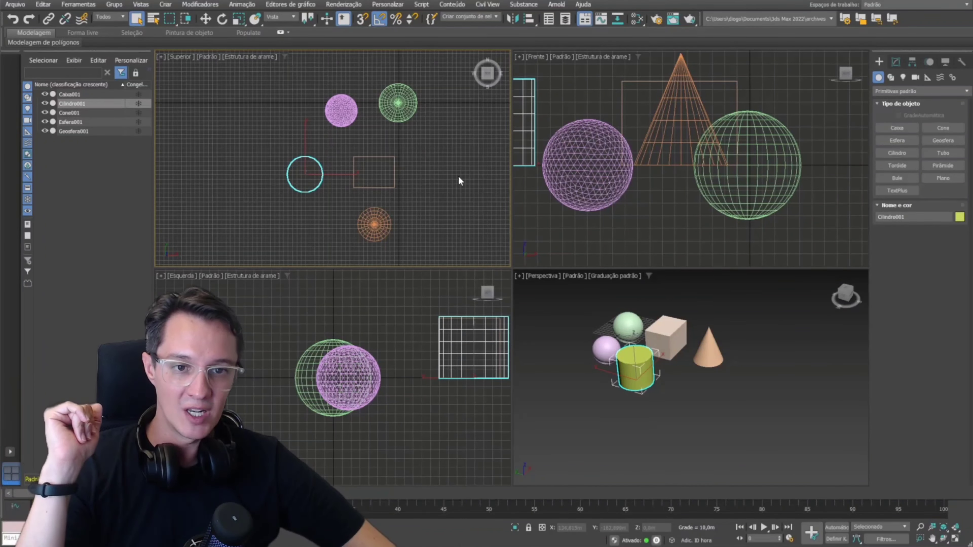
pyautogui.click(658, 440)
pyautogui.scroll(3, 648, 358)
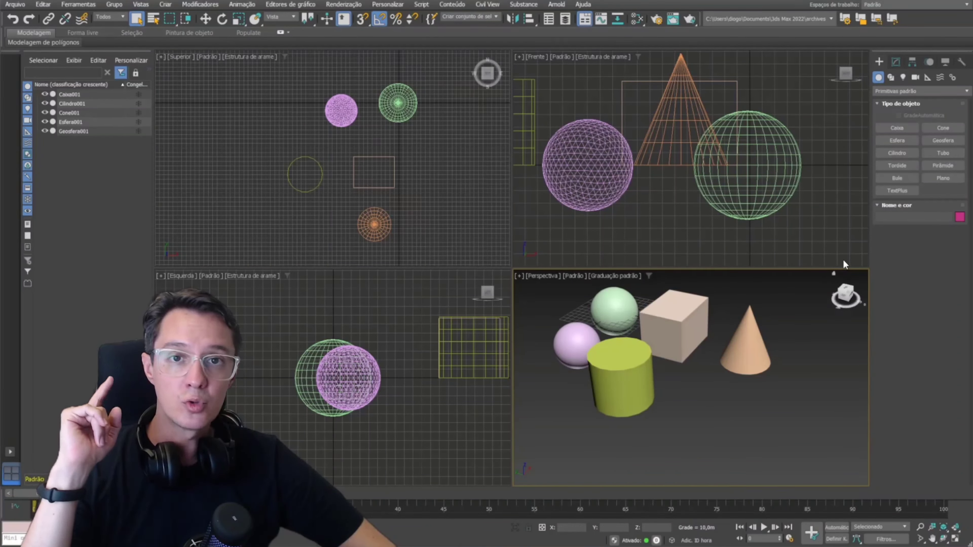
# Step: Create orange hollow tube Tubo001 beside the cylinder, in front of the cone
pyautogui.click(943, 154)
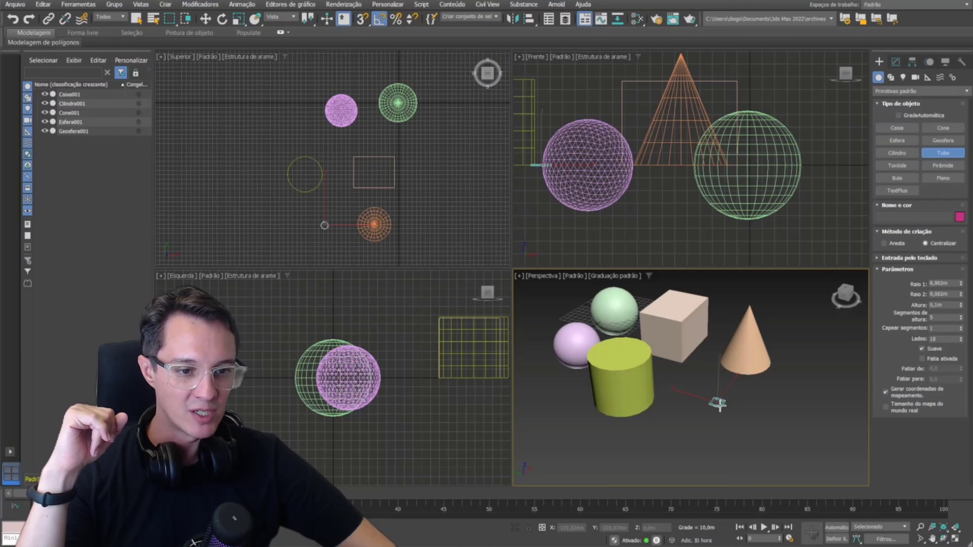
pyautogui.moveTo(730, 420)
pyautogui.mouseDown()
pyautogui.moveTo(737, 433)
pyautogui.moveTo(734, 418)
pyautogui.mouseUp()
pyautogui.click(735, 417)
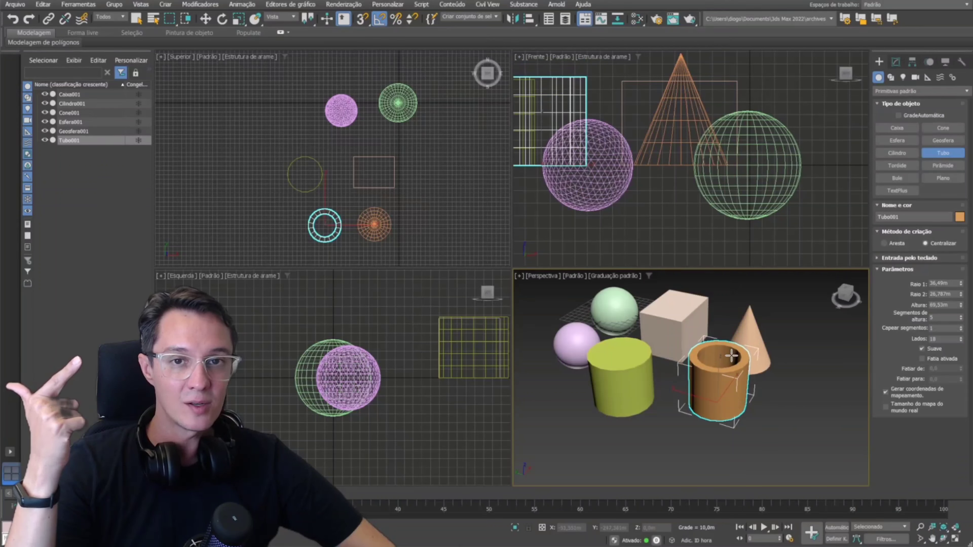
pyautogui.rightClick(789, 399)
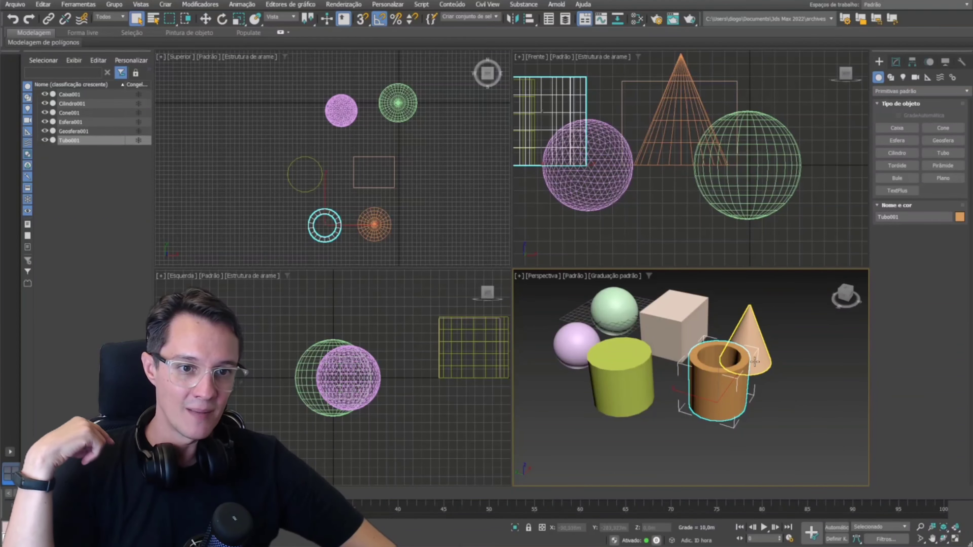
# Step: Pan the Perspective, Front and Left viewports to recentre the objects
pyautogui.moveTo(718, 345); pyautogui.dragTo(742, 386, button='middle')
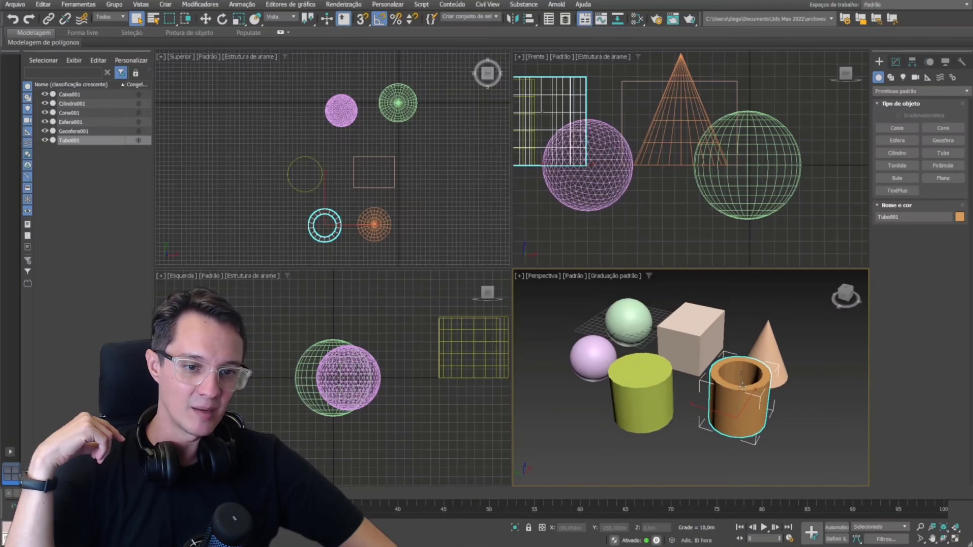
pyautogui.moveTo(624, 164)
pyautogui.mouseDown(button='middle')
pyautogui.moveTo(647, 189)
pyautogui.moveTo(686, 185)
pyautogui.mouseUp(button='middle')
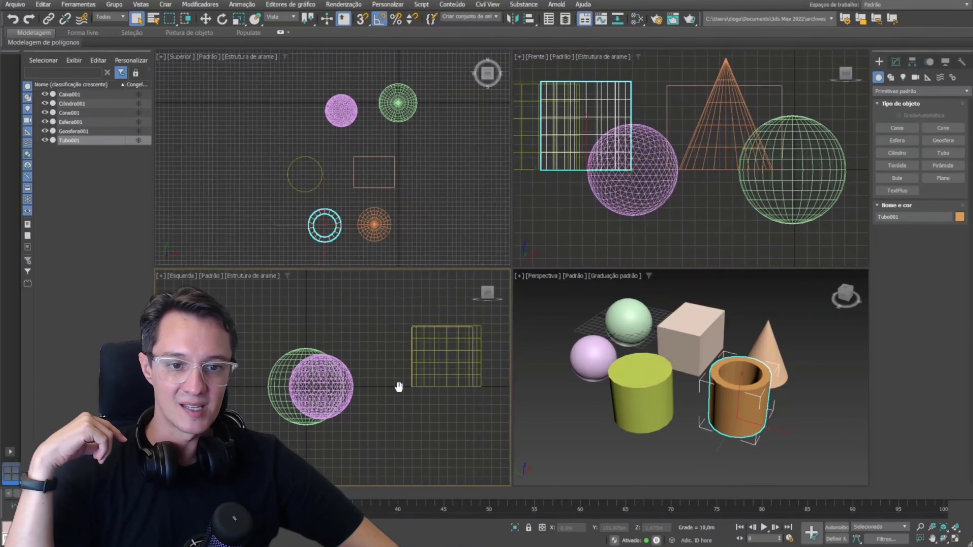
pyautogui.moveTo(397, 387); pyautogui.dragTo(290, 393, button='middle')
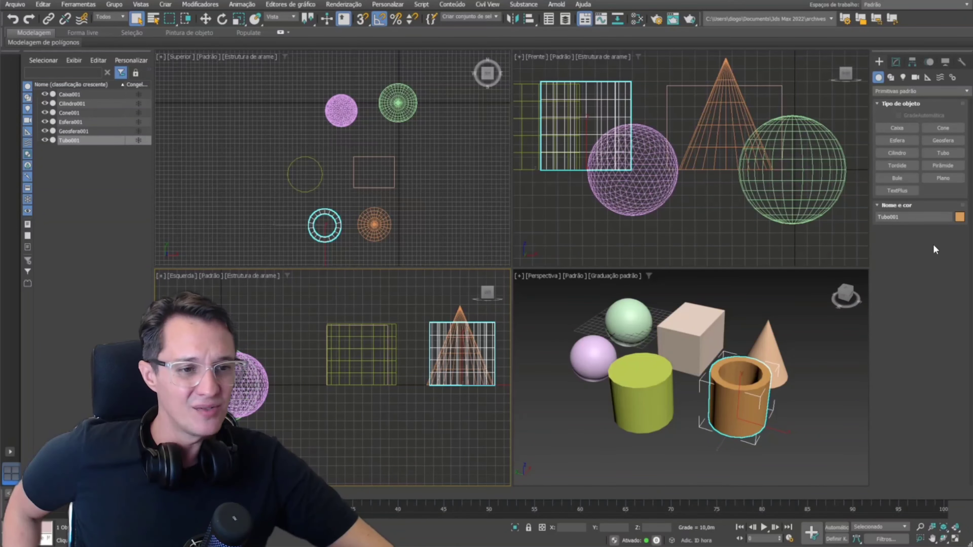
# Step: Create a teapot, Bule001, at the front left beside the geosphere, then frame all seven objects
pyautogui.click(904, 178)
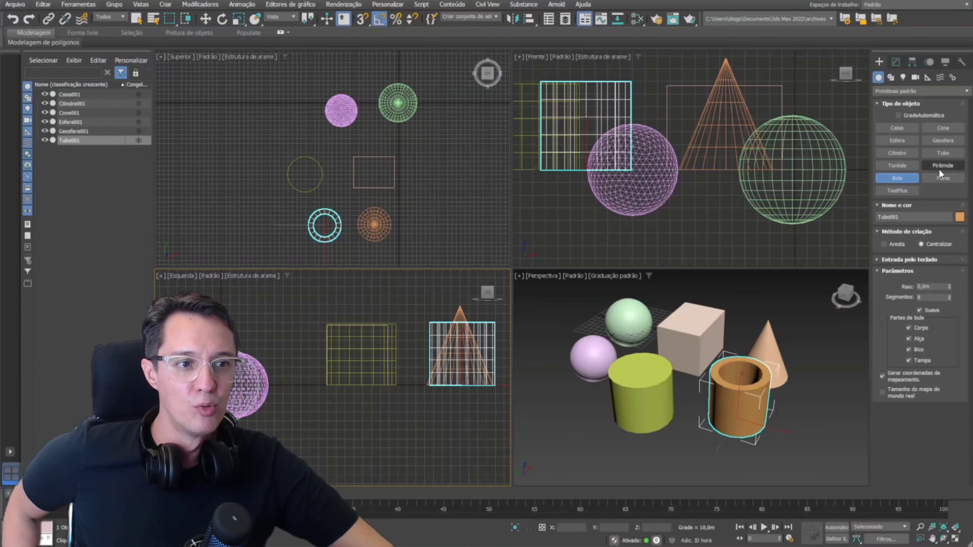
pyautogui.moveTo(549, 399); pyautogui.dragTo(564, 391)
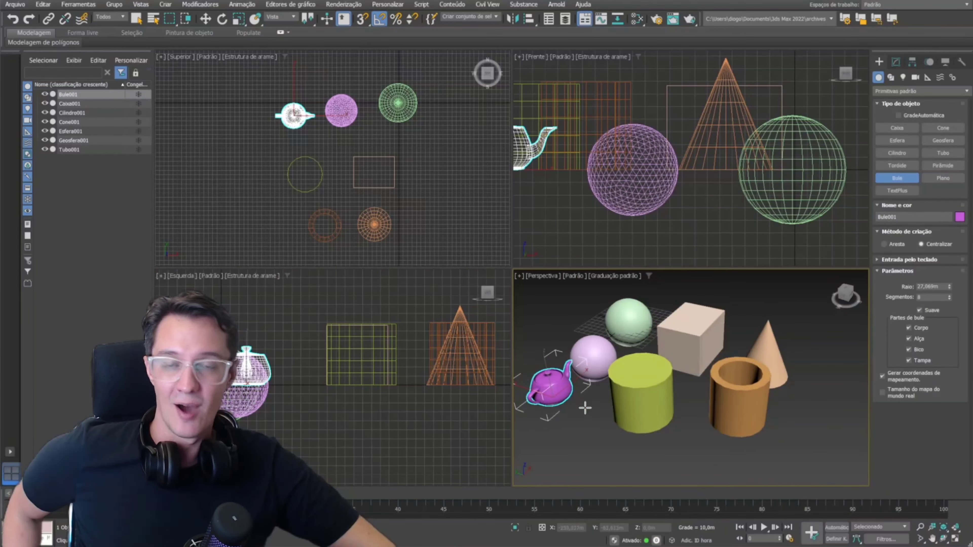
pyautogui.rightClick(574, 408)
pyautogui.scroll(2, 583, 389)
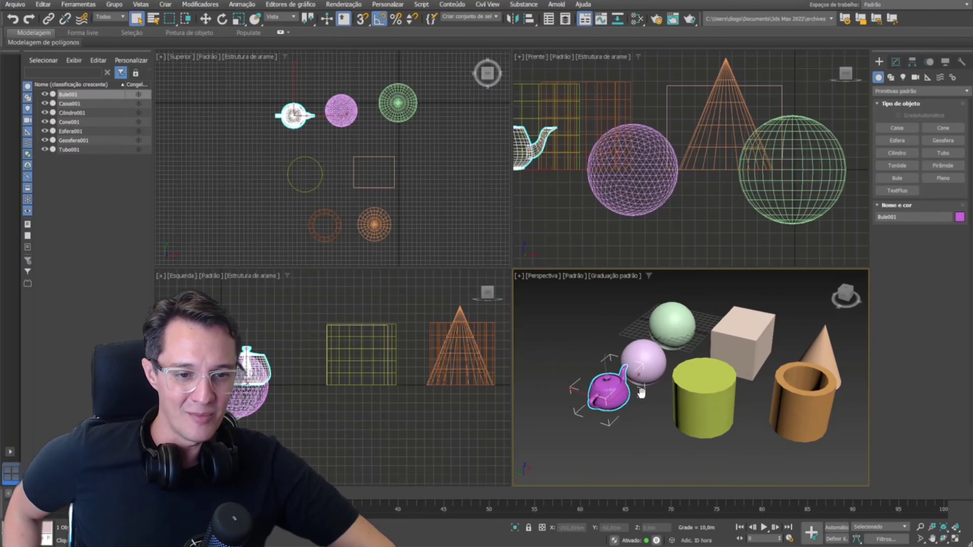
pyautogui.scroll(3, 585, 399)
pyautogui.scroll(1, 598, 329)
pyautogui.scroll(-2, 599, 329)
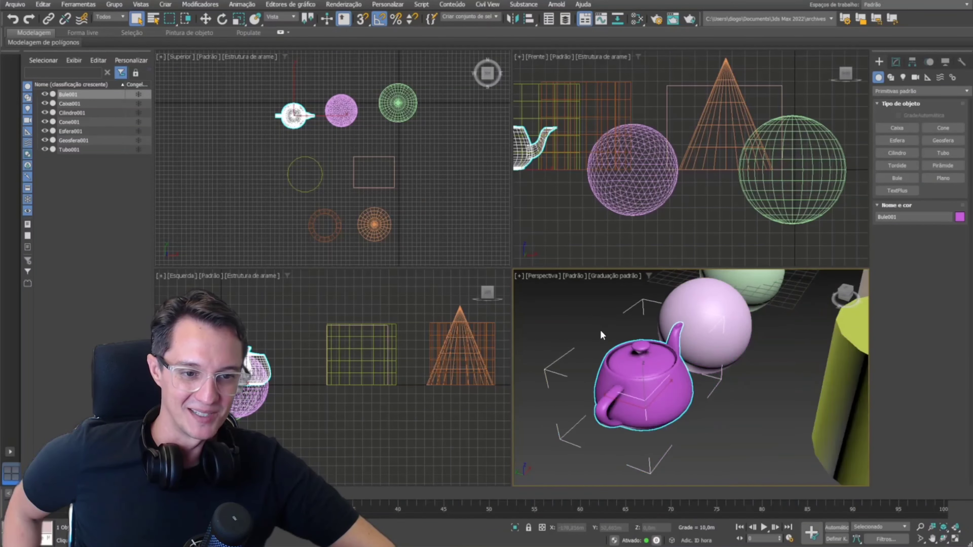
pyautogui.scroll(-2, 592, 380)
pyautogui.scroll(-2, 592, 380)
pyautogui.moveTo(671, 369); pyautogui.dragTo(640, 394, button='middle')
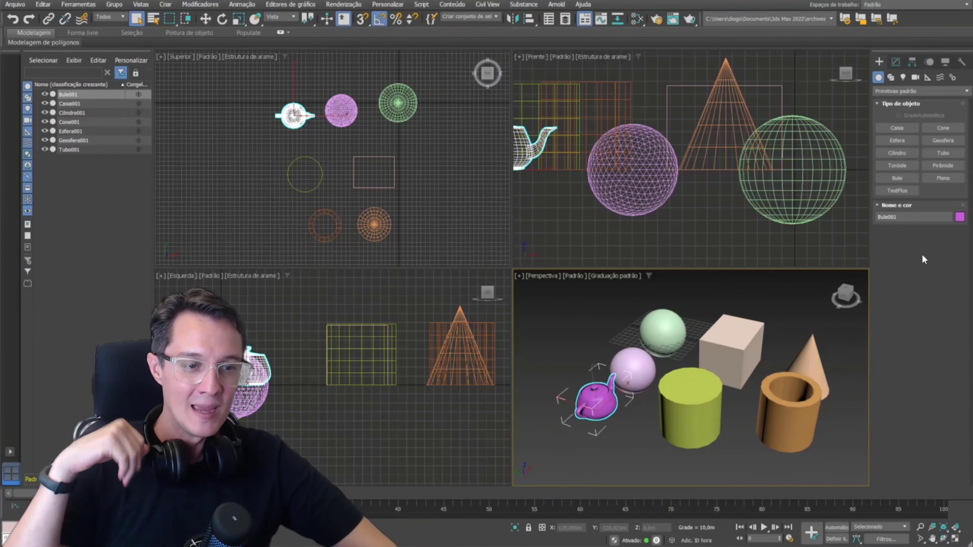
# Step: Switch the Create panel category from Primitivas padrão to Primitivos estendidos
pyautogui.click(945, 91)
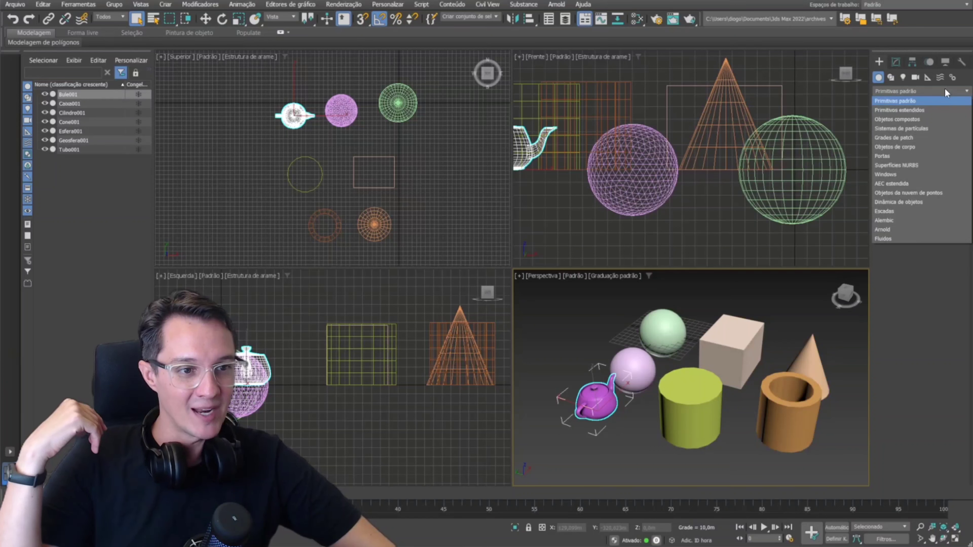
pyautogui.click(908, 110)
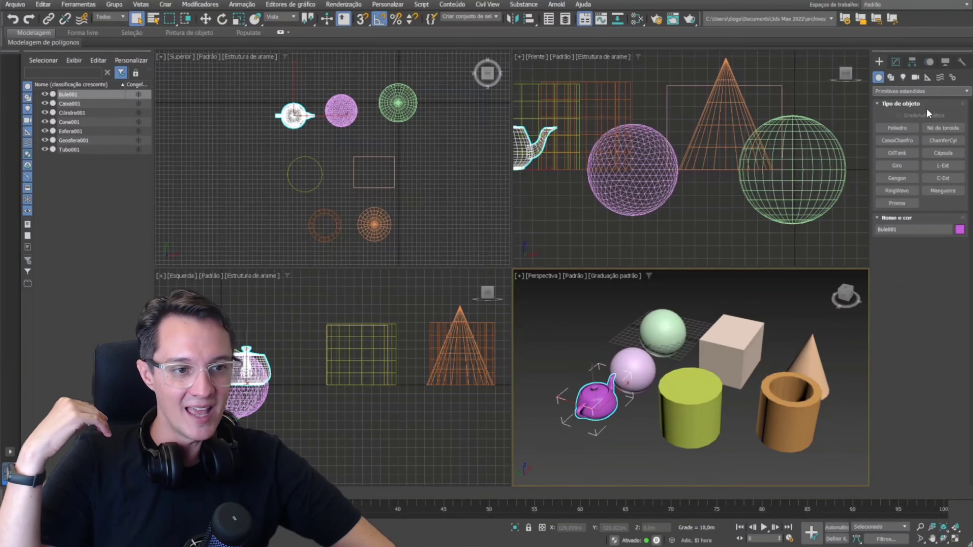